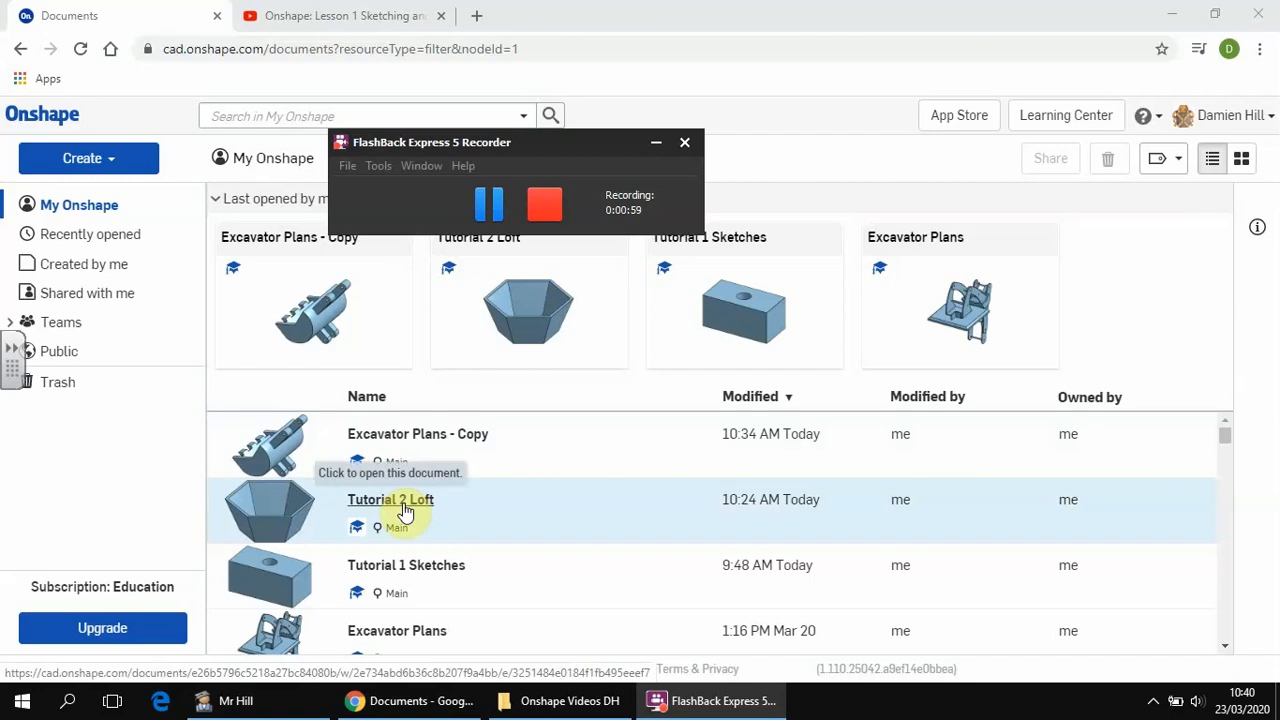
# Copy the workspace of the Tutorial 2 Loft document to a new document named "Tutorial 3 Editing".
pyautogui.rightClick(403, 505)
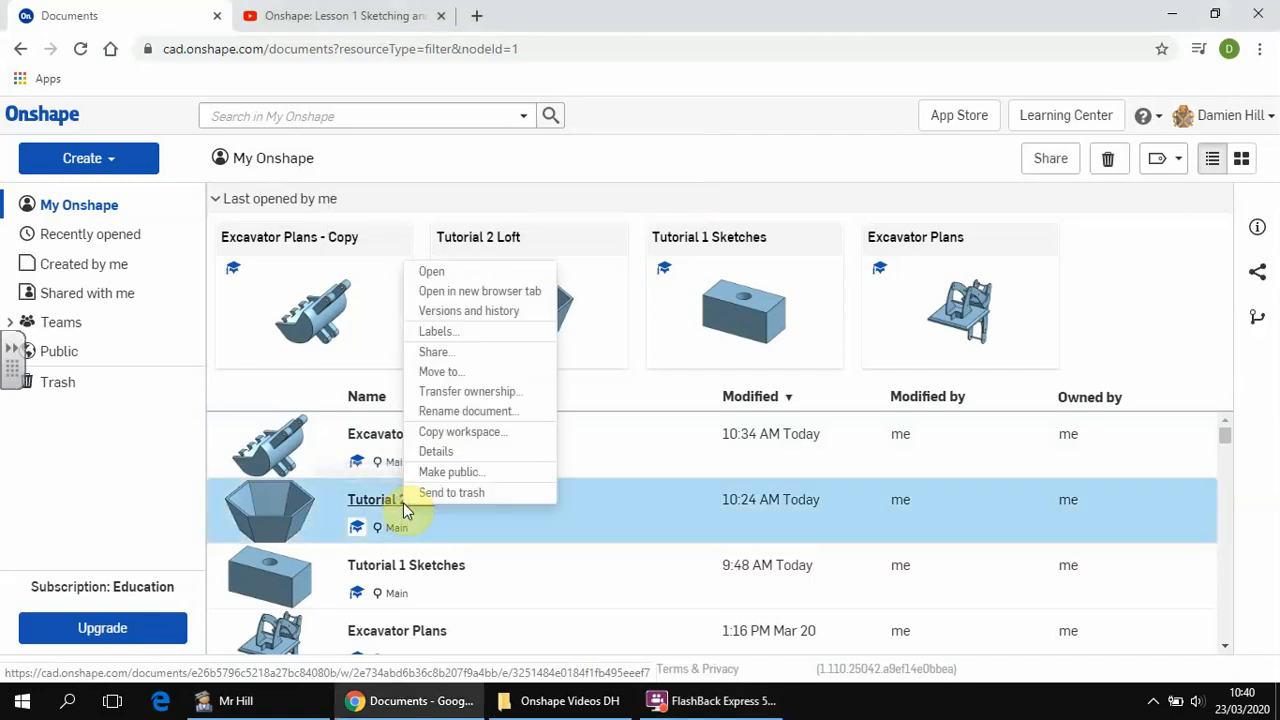
pyautogui.click(445, 436)
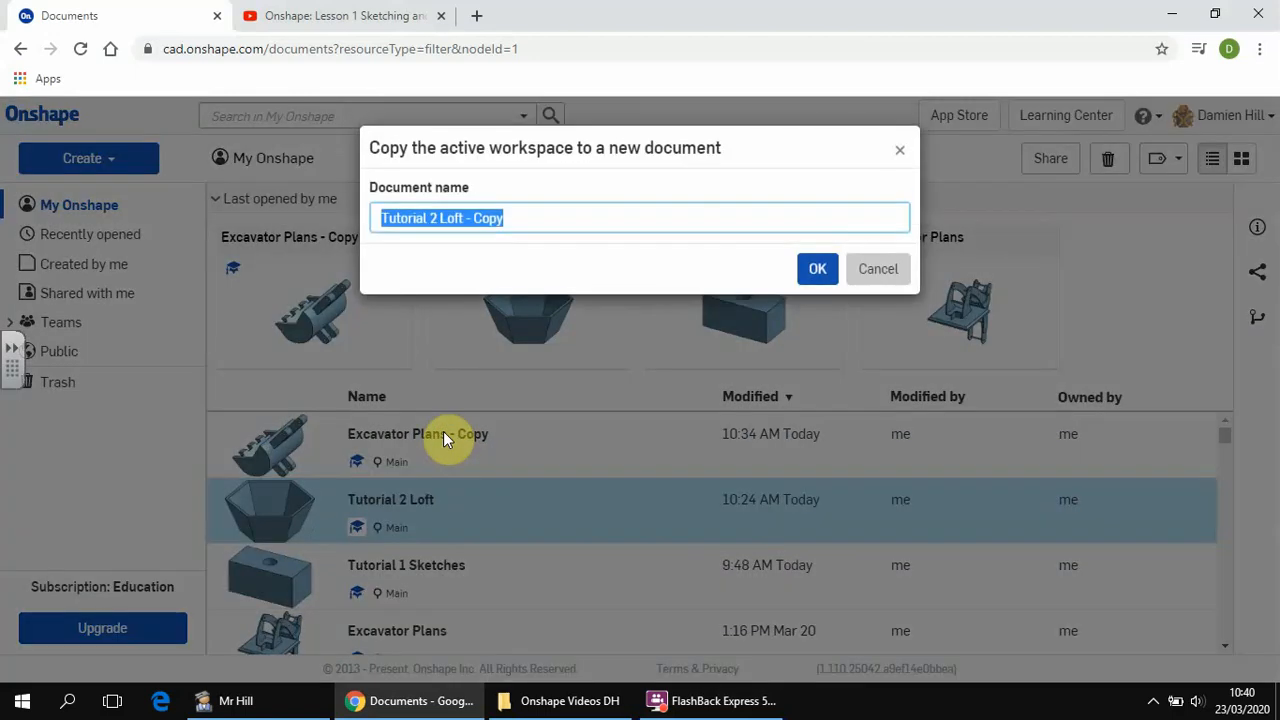
pyautogui.write('Tuto')
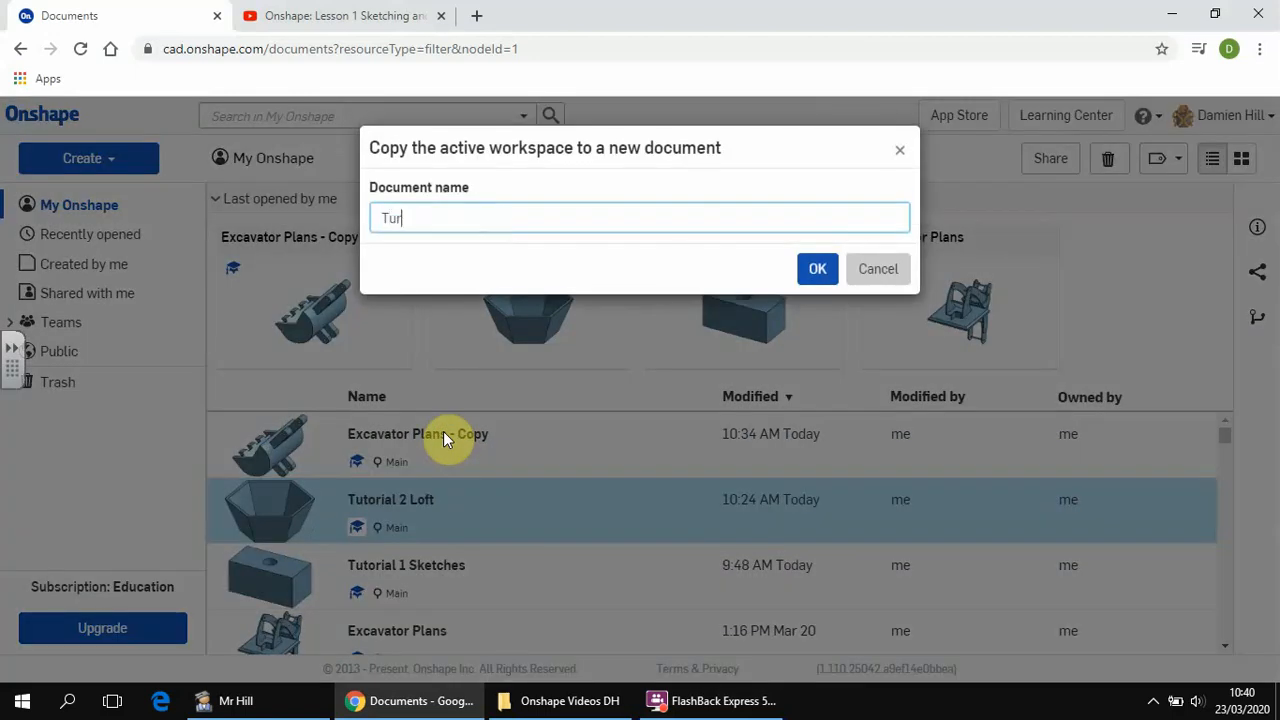
pyautogui.press('BackSpace')
pyautogui.press('BackSpace')
pyautogui.write('torial 3 Editing')
pyautogui.press('Return')
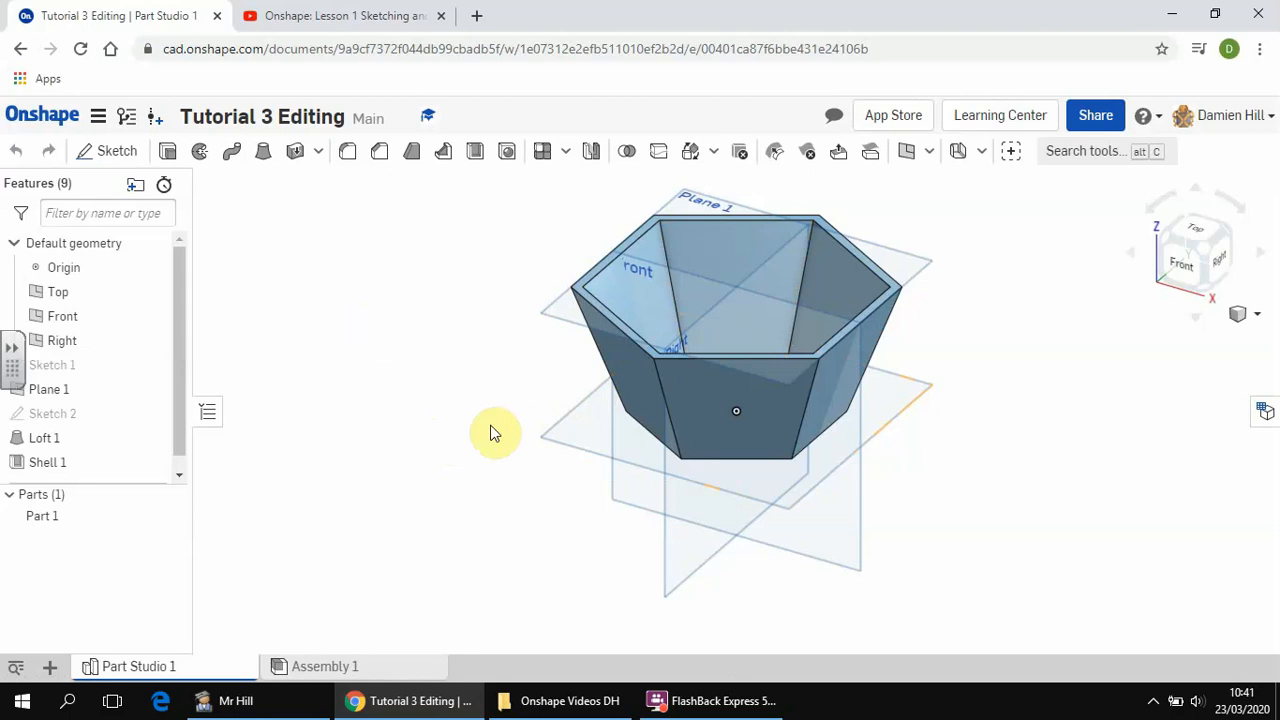
# Set the diameter of the base hexagon's inscribed circle in Sketch 1 to 50 mm and accept the sketch.
pyautogui.click(74, 369)
pyautogui.rightClick(75, 369)
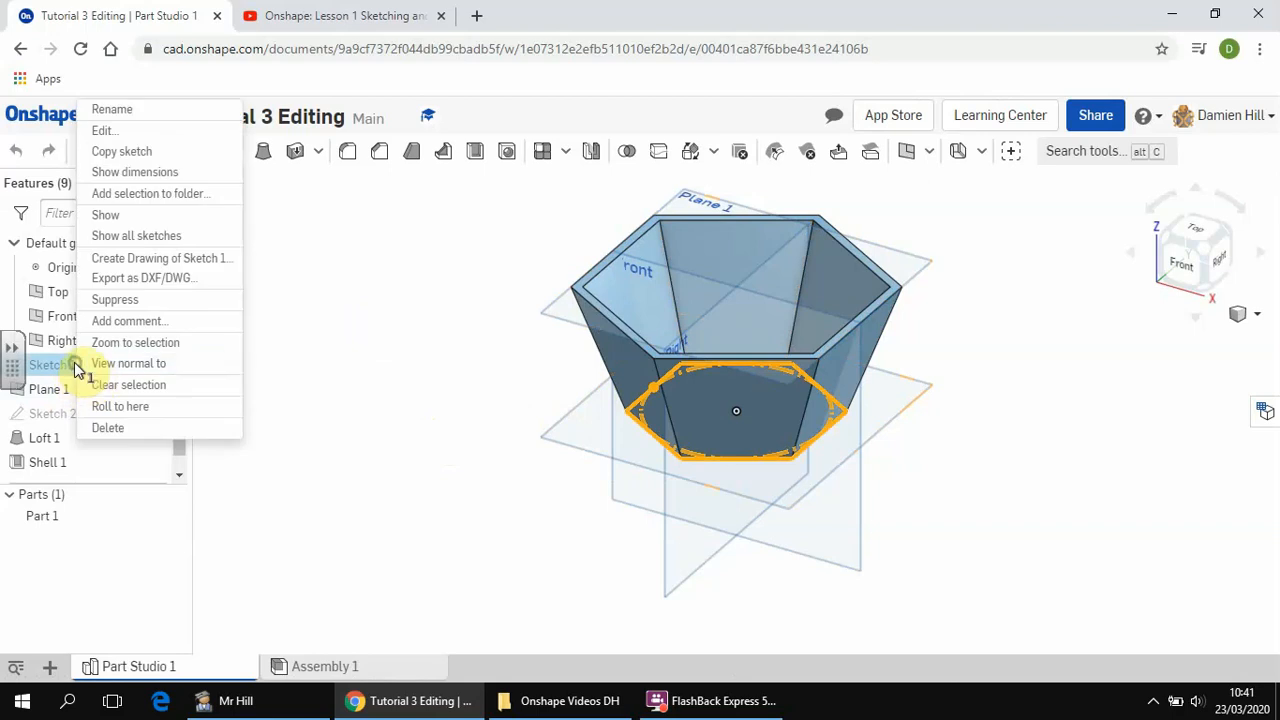
pyautogui.click(112, 131)
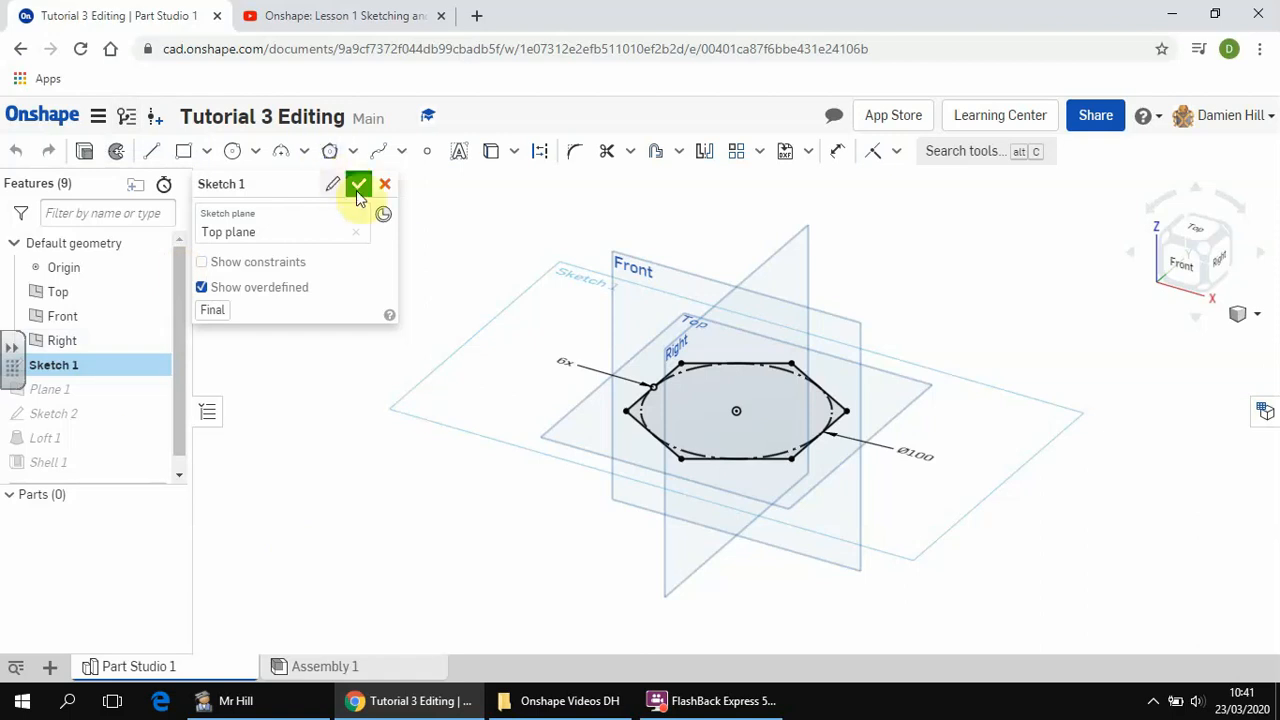
pyautogui.click(1190, 230)
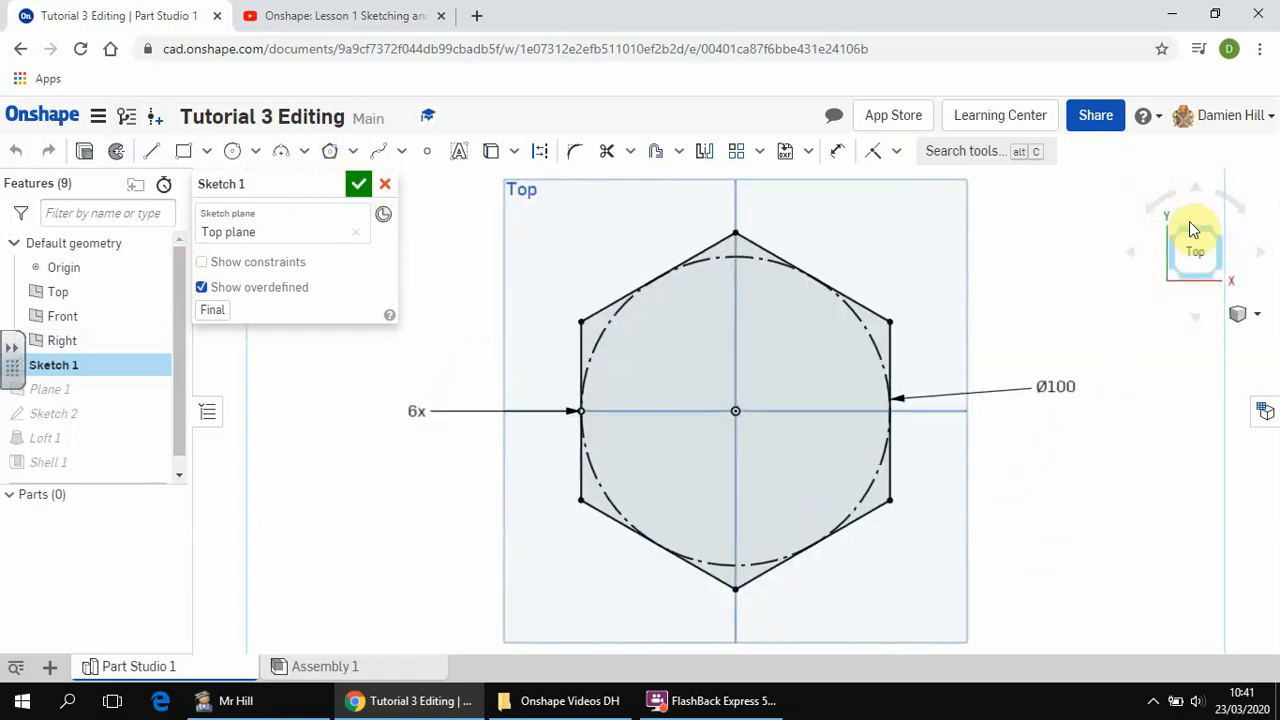
pyautogui.doubleClick(1066, 386)
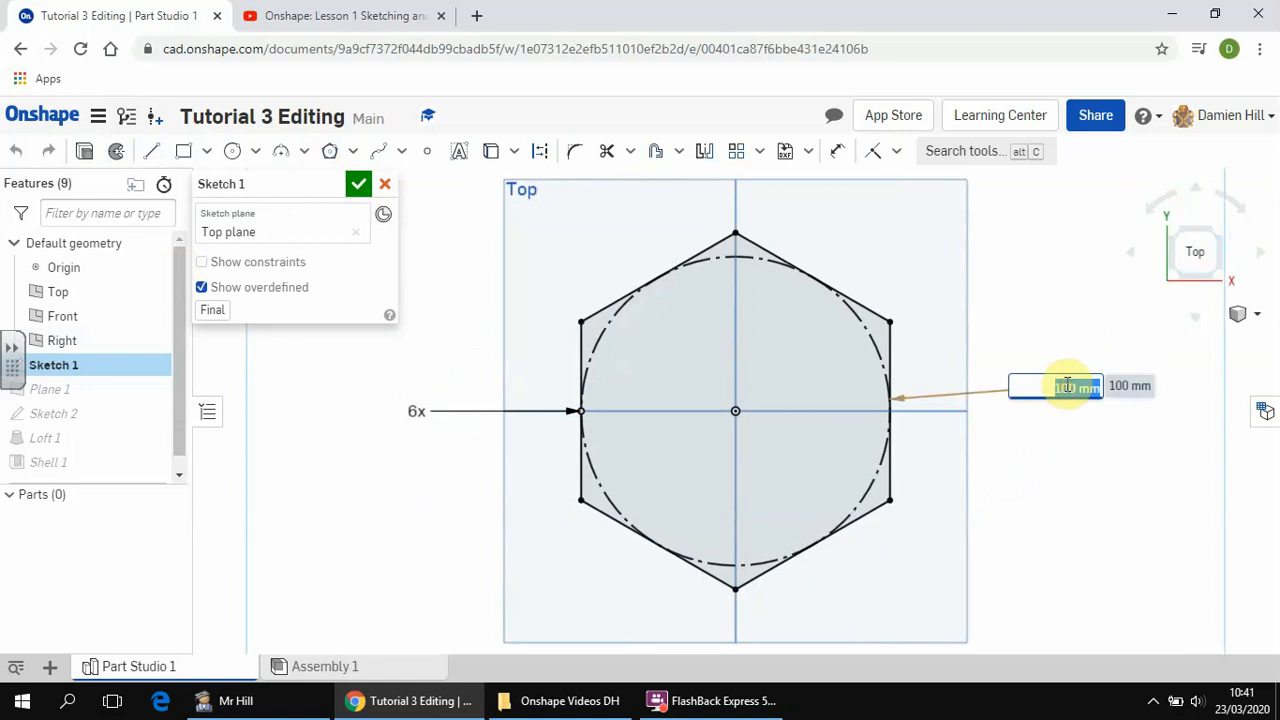
pyautogui.write('50')
pyautogui.press('Return')
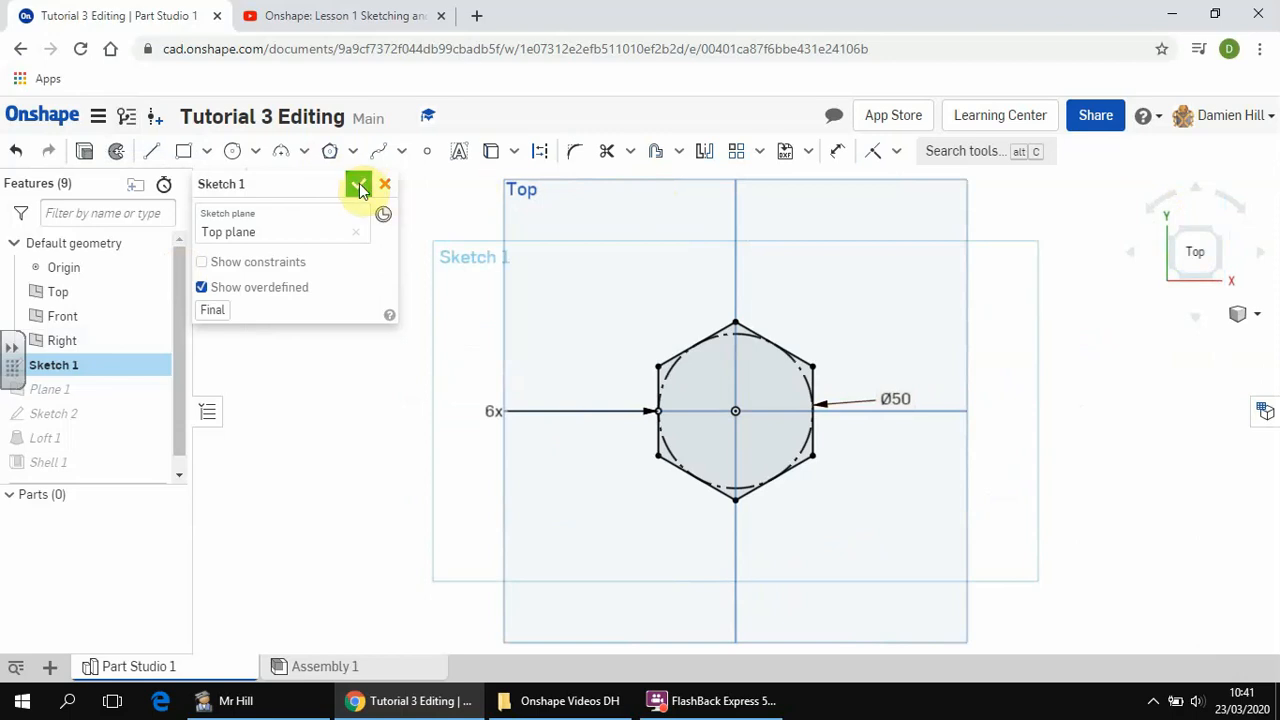
pyautogui.click(357, 186)
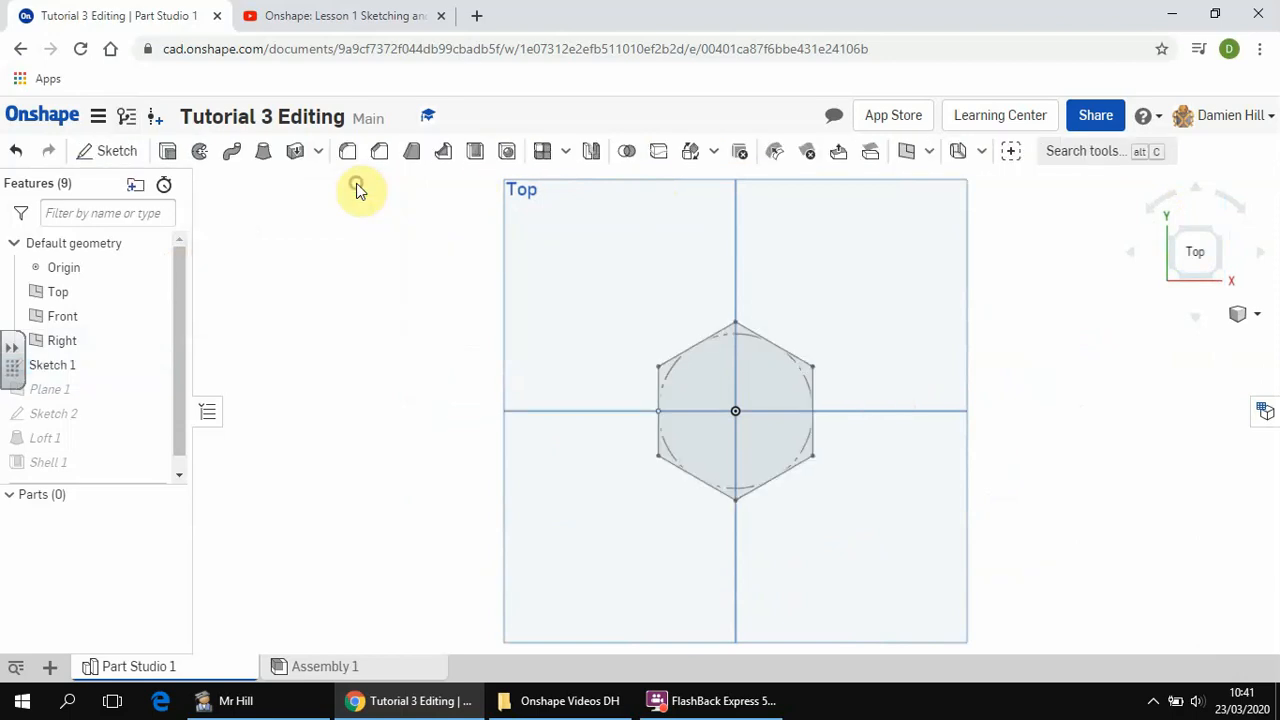
pyautogui.click(1213, 237)
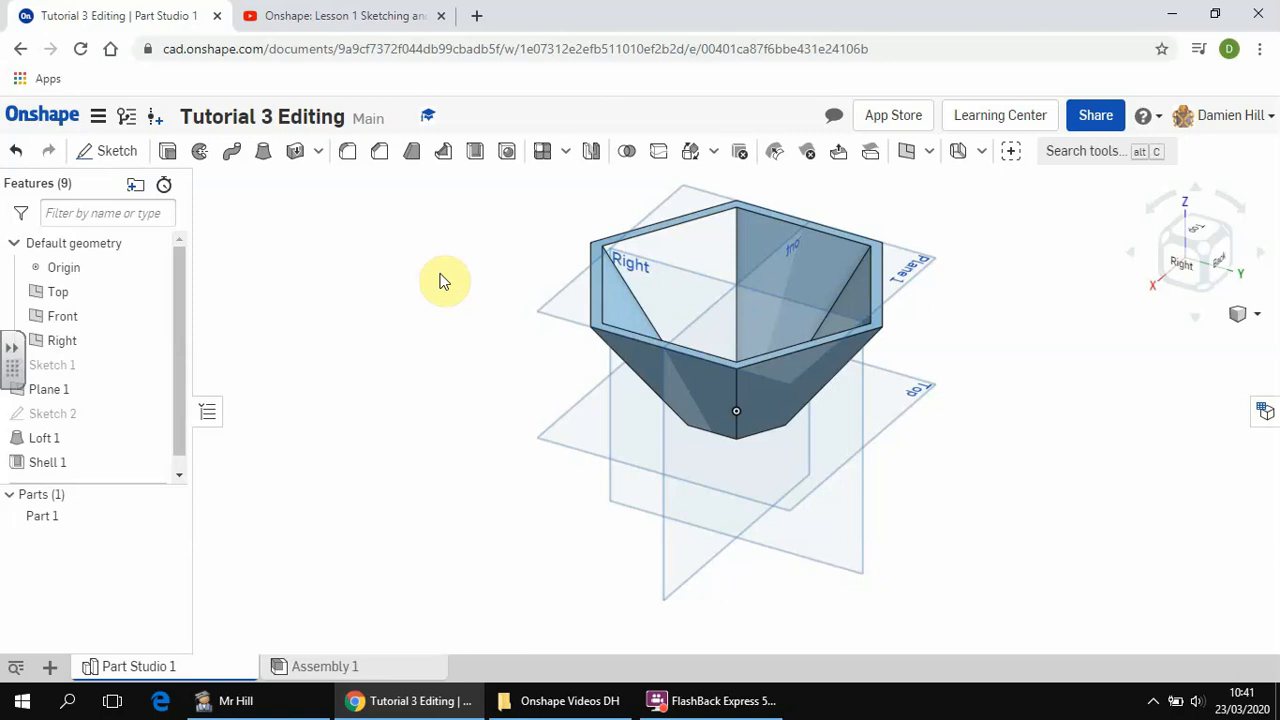
# Reopen Sketch 1 for editing and set the diameter of the hexagon's inscribed circle to 100 mm.
pyautogui.rightClick(103, 364)
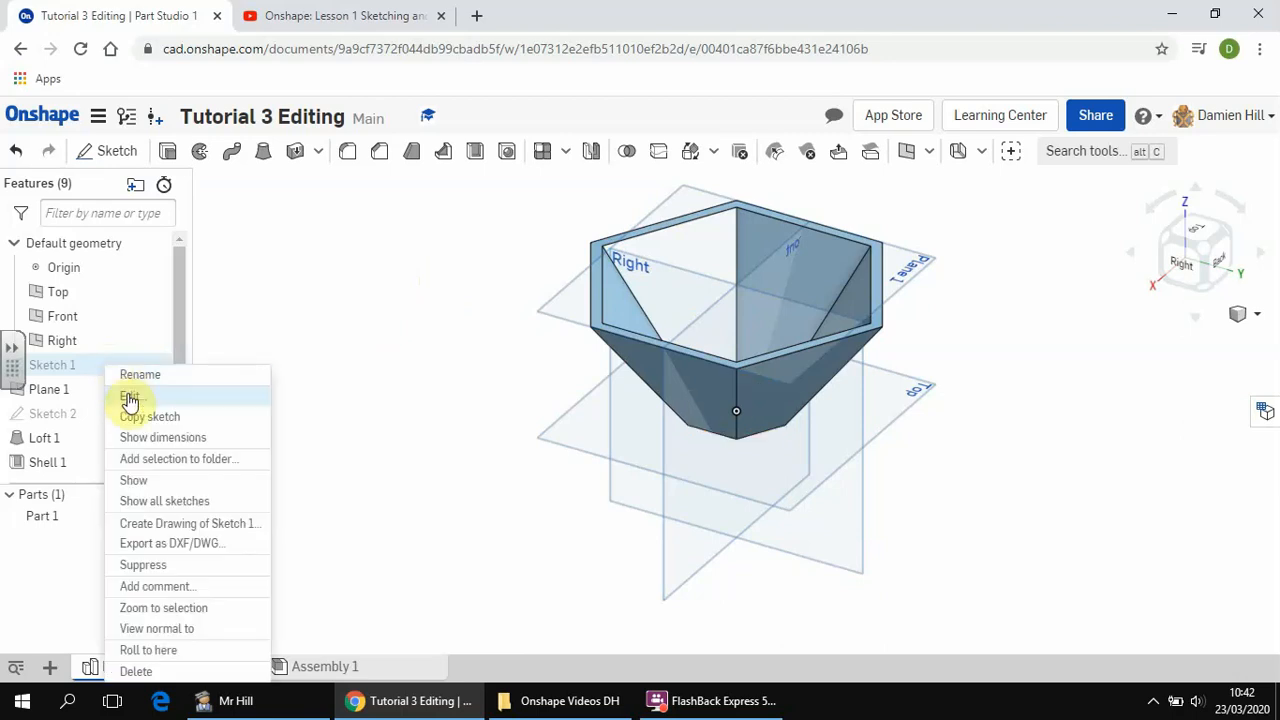
pyautogui.click(130, 398)
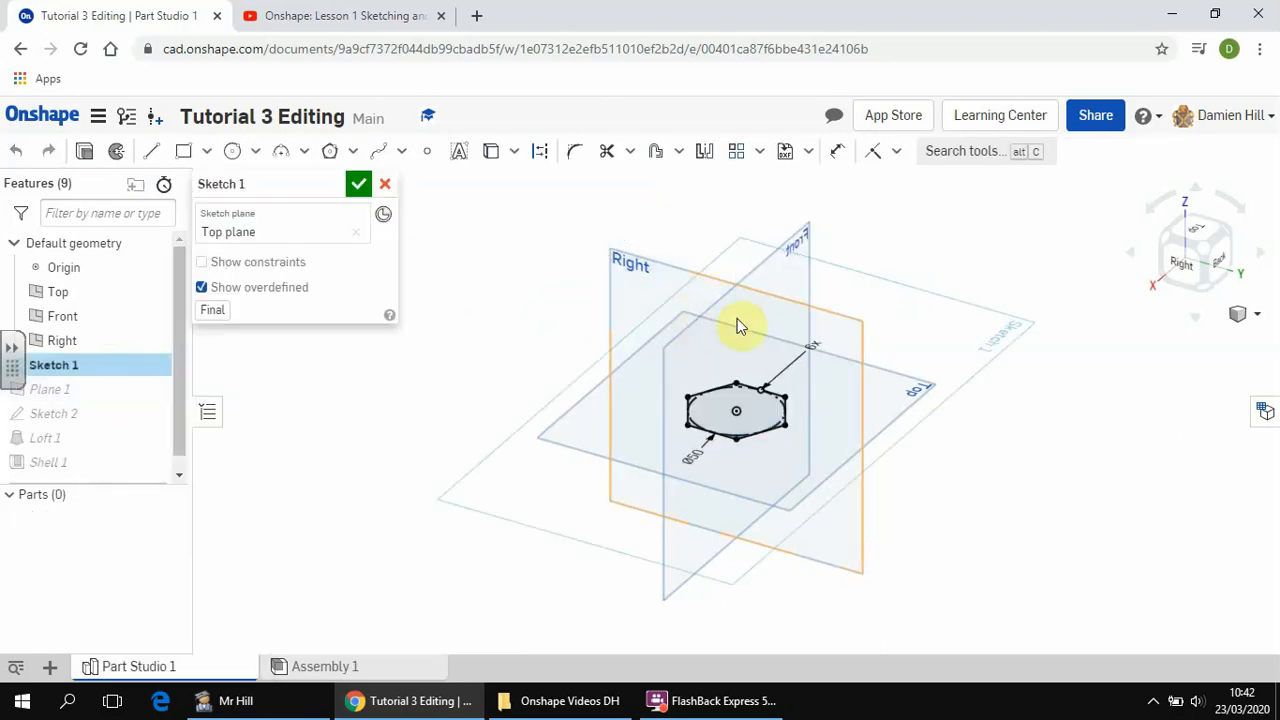
pyautogui.click(1195, 225)
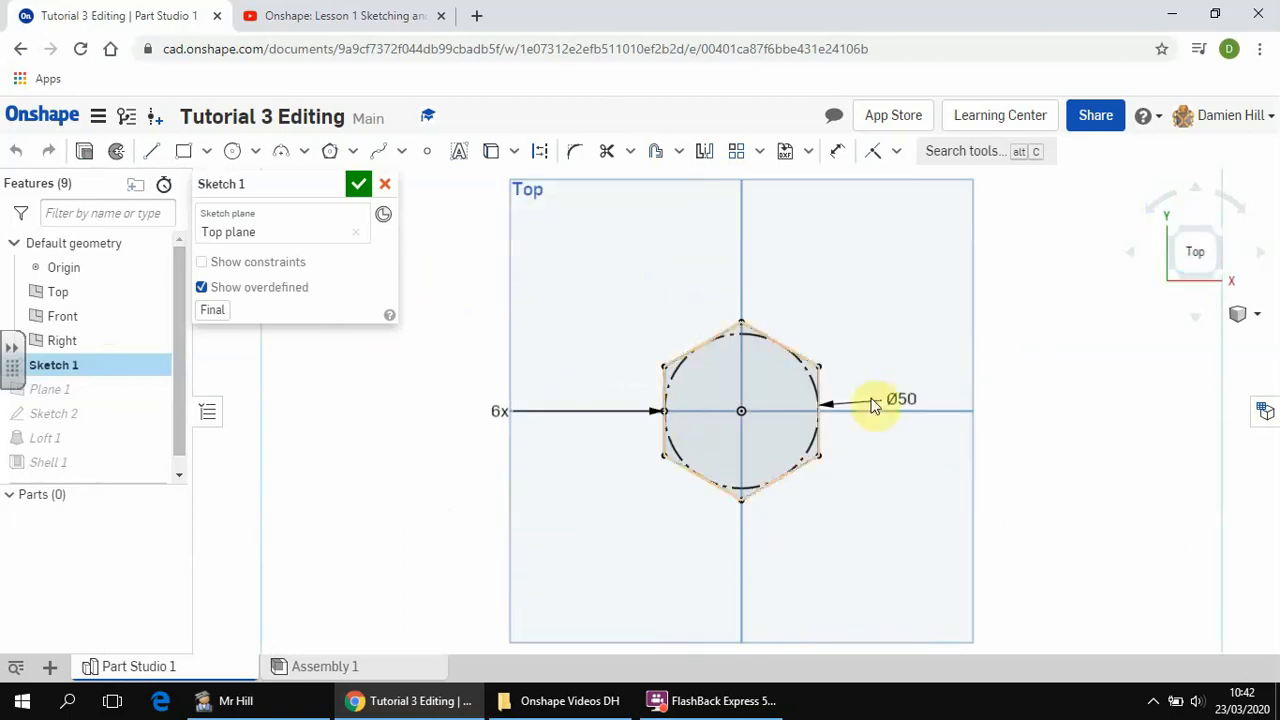
pyautogui.doubleClick(888, 398)
pyautogui.write('100')
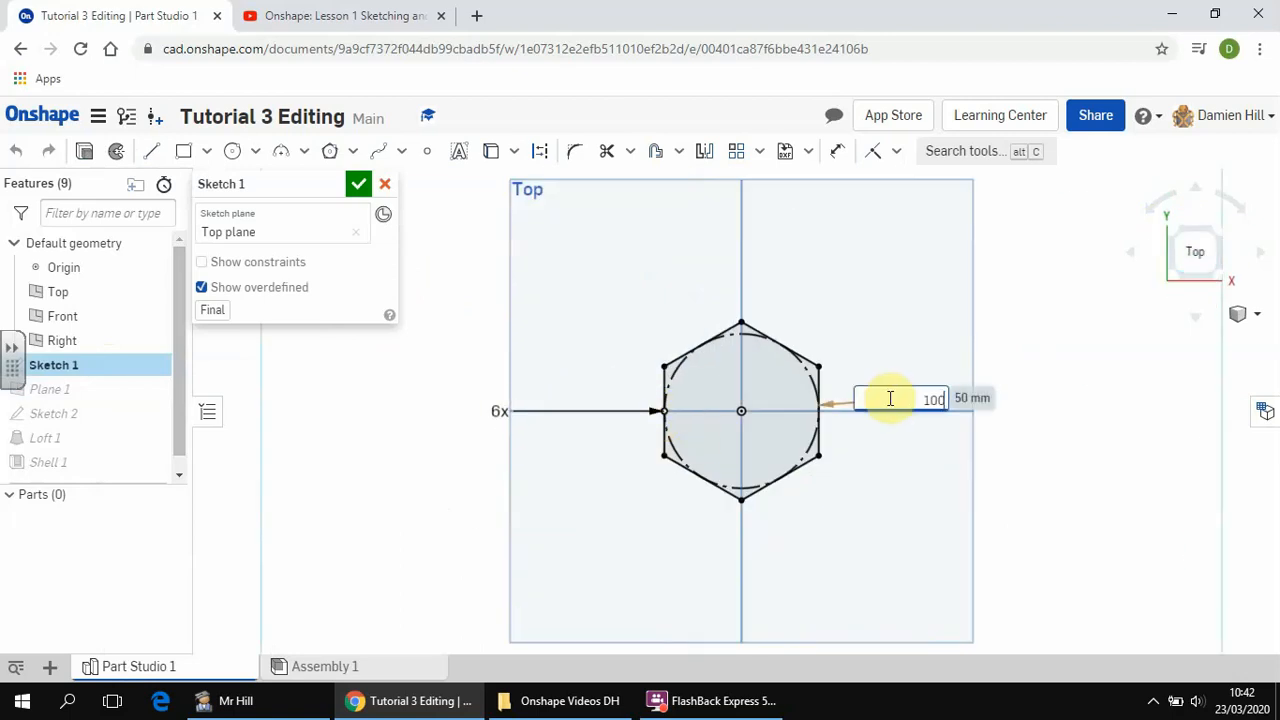
pyautogui.press('Return')
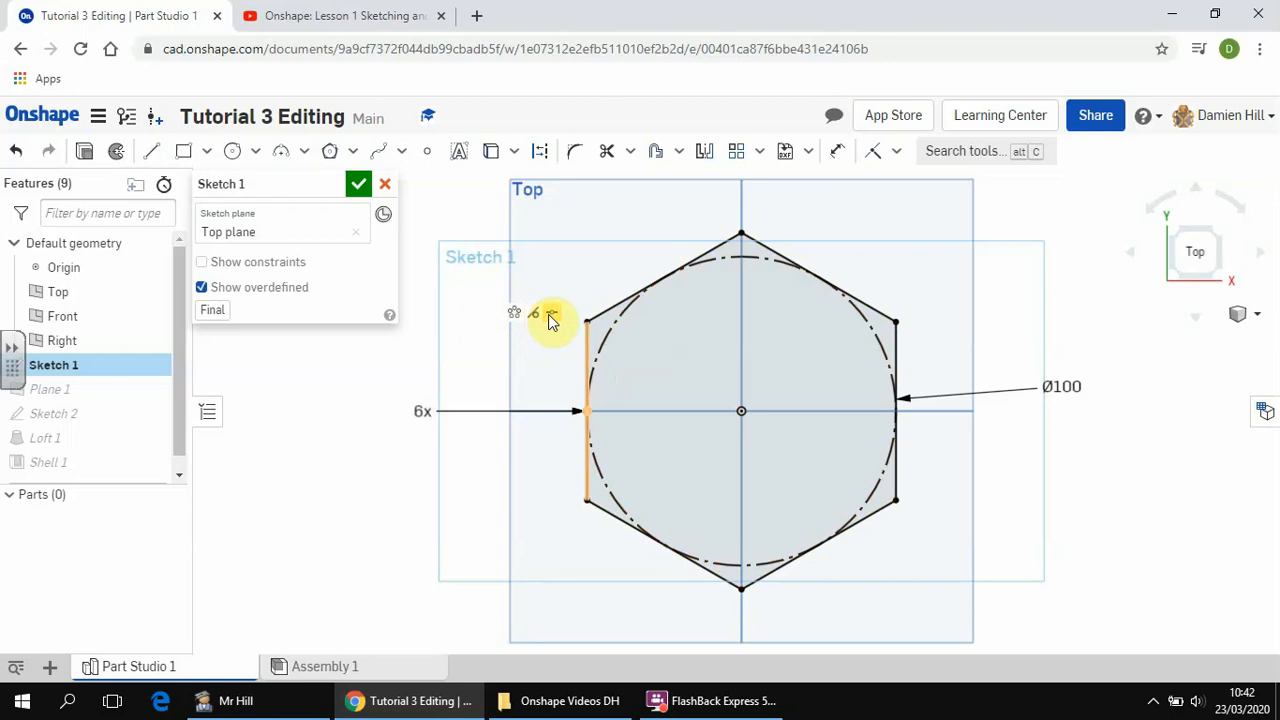
# Delete the midpoint constraint on the hexagon's left vertical side and rotate the freed hexagon around its centre.
pyautogui.click(588, 346)
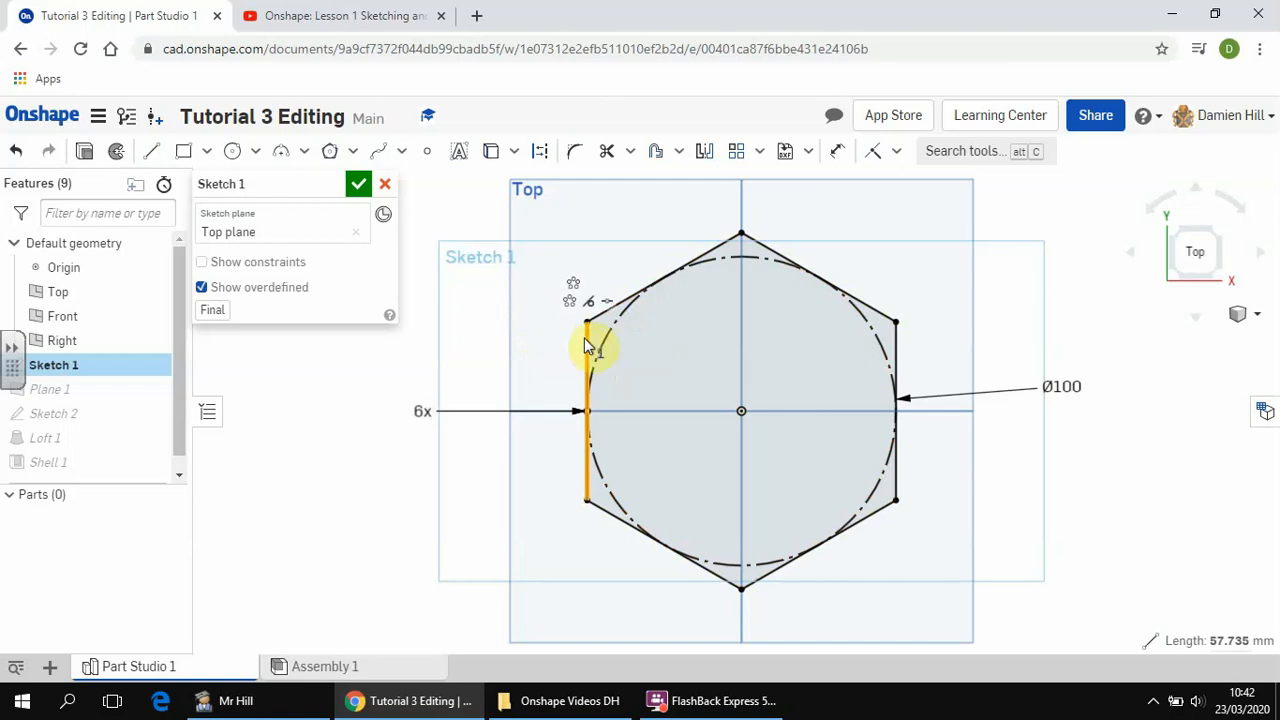
pyautogui.click(607, 303)
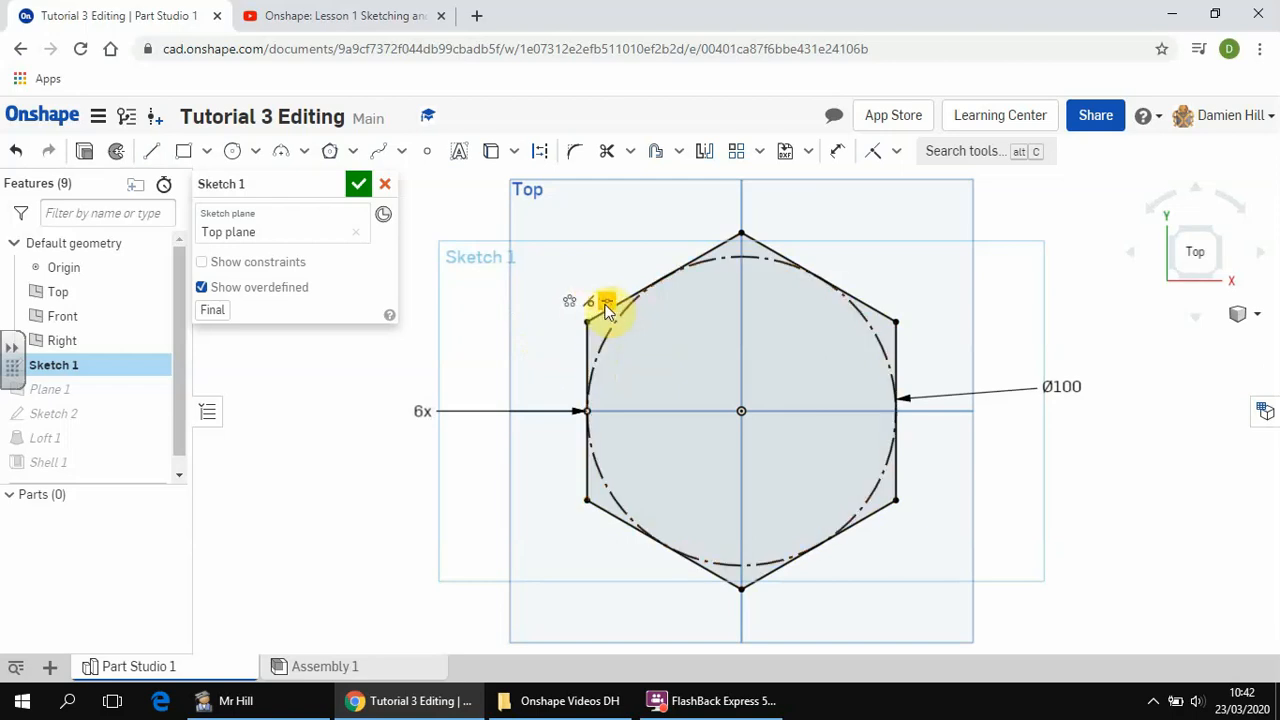
pyautogui.press('Delete')
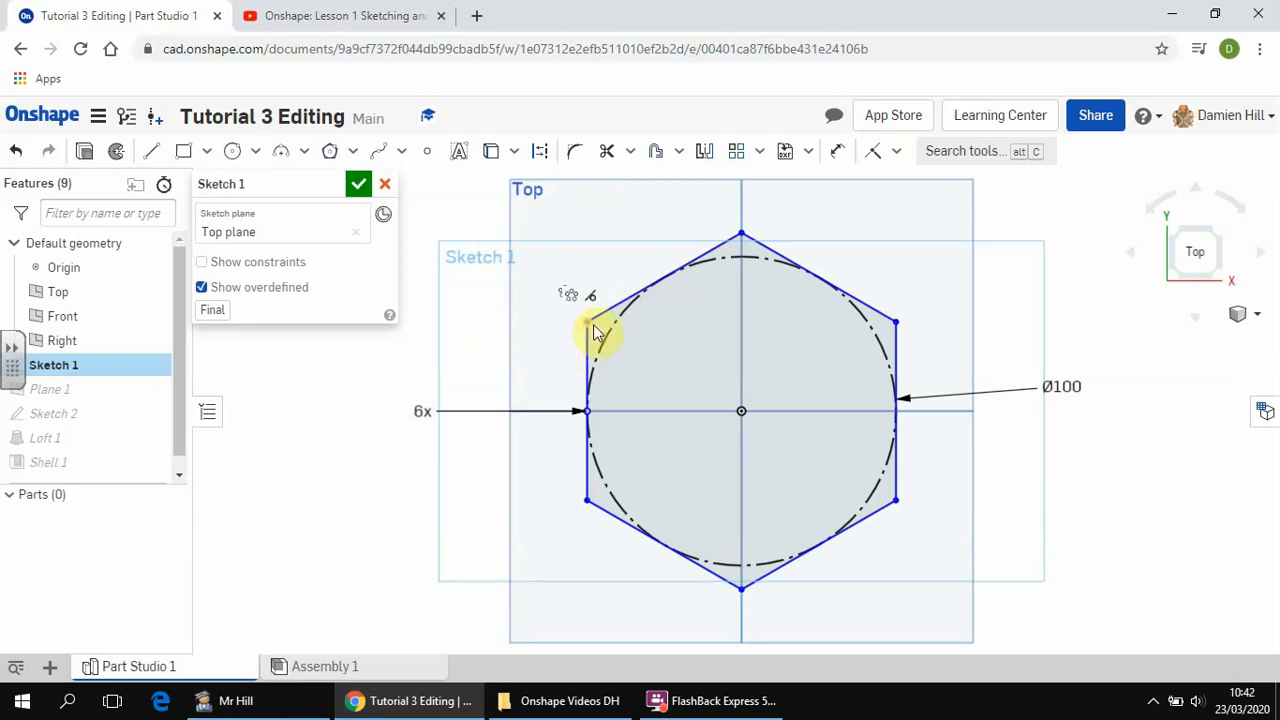
pyautogui.moveTo(594, 330); pyautogui.dragTo(656, 293)
pyautogui.moveTo(761, 301)
pyautogui.mouseDown()
pyautogui.moveTo(831, 434)
pyautogui.moveTo(623, 480)
pyautogui.moveTo(686, 306)
pyautogui.moveTo(703, 303)
pyautogui.moveTo(634, 357)
pyautogui.moveTo(691, 531)
pyautogui.moveTo(823, 451)
pyautogui.moveTo(829, 412)
pyautogui.moveTo(807, 499)
pyautogui.mouseUp()
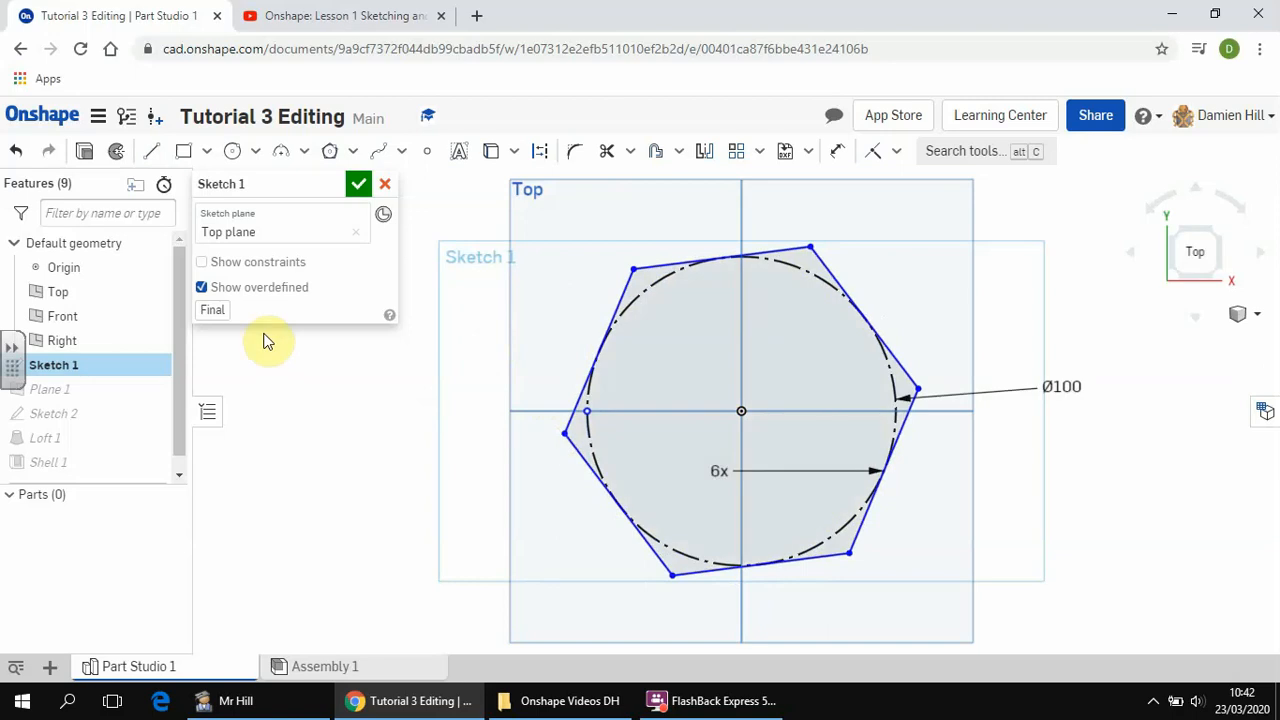
# Apply a Horizontal constraint to the hexagon's upper side and accept Sketch 1 to twist the lofted bowl.
pyautogui.click(780, 258)
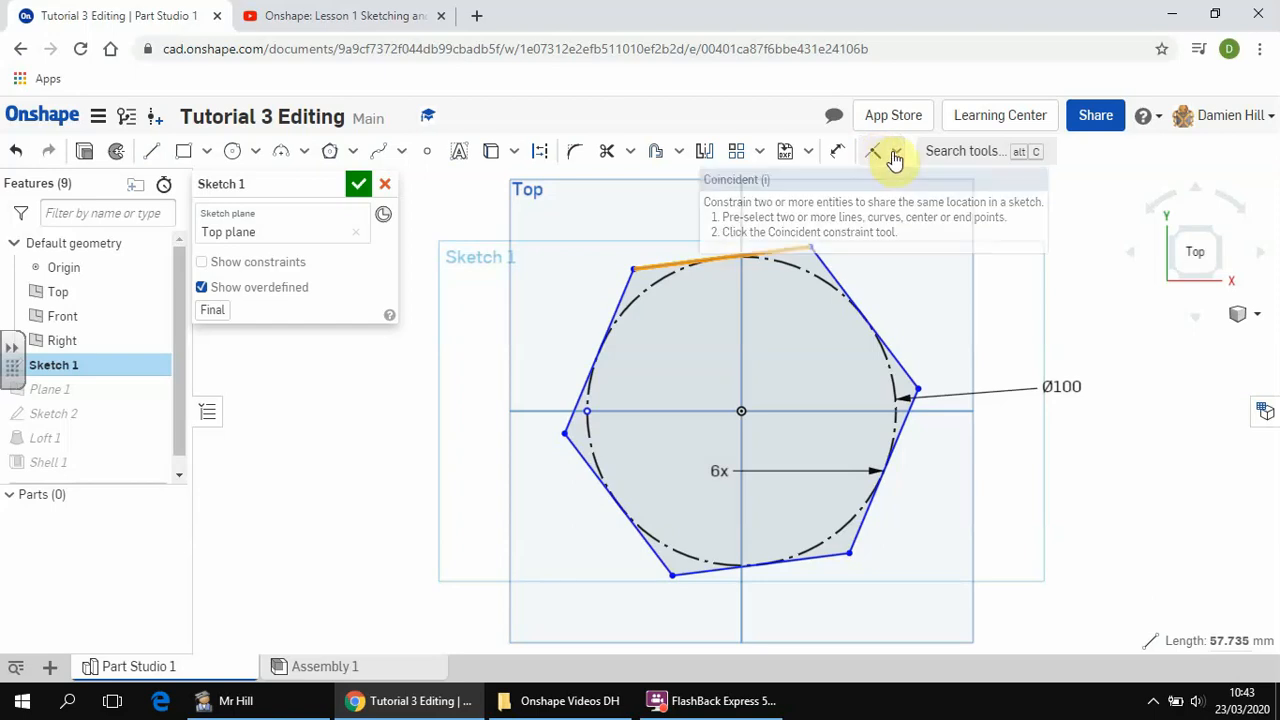
pyautogui.click(896, 155)
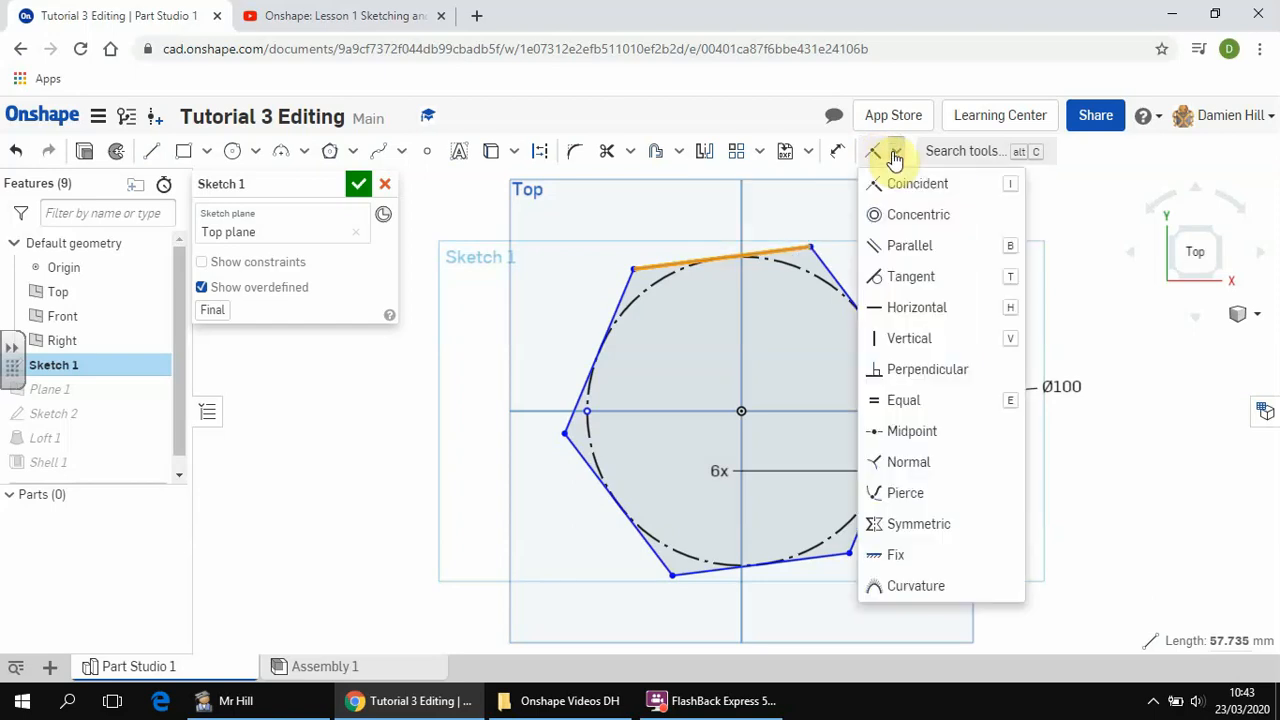
pyautogui.click(921, 318)
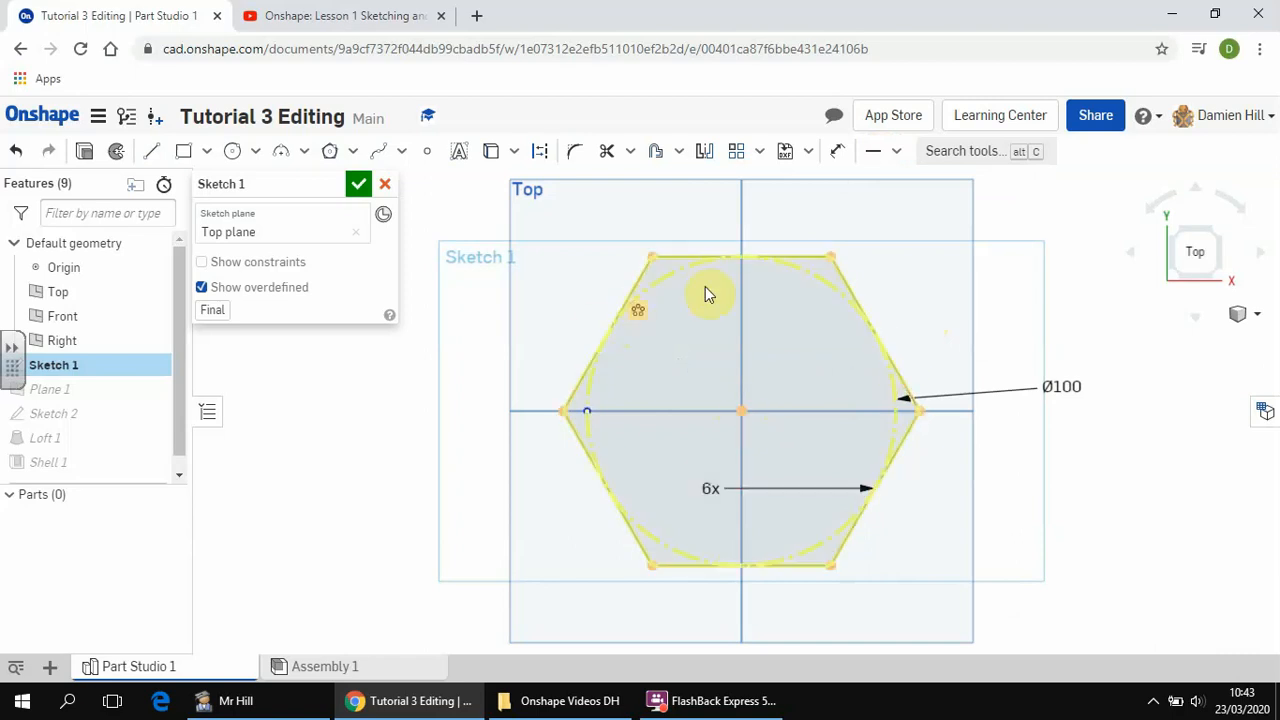
pyautogui.click(359, 187)
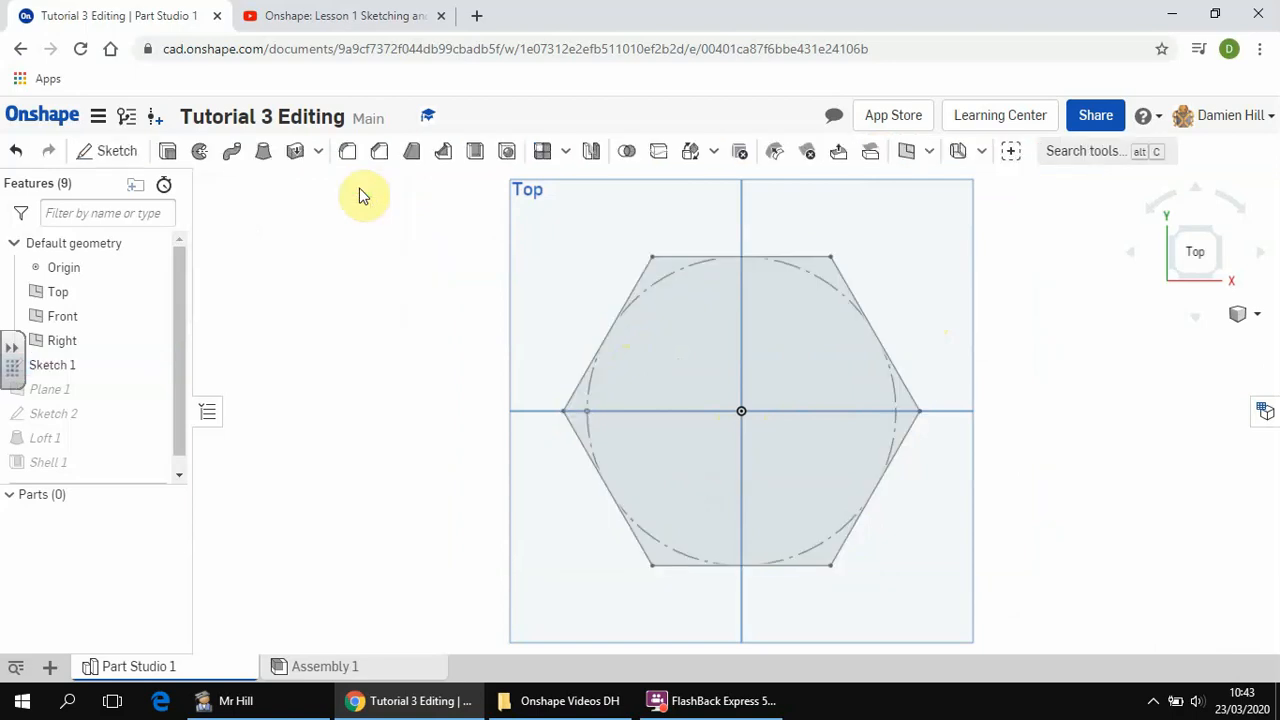
pyautogui.click(1216, 232)
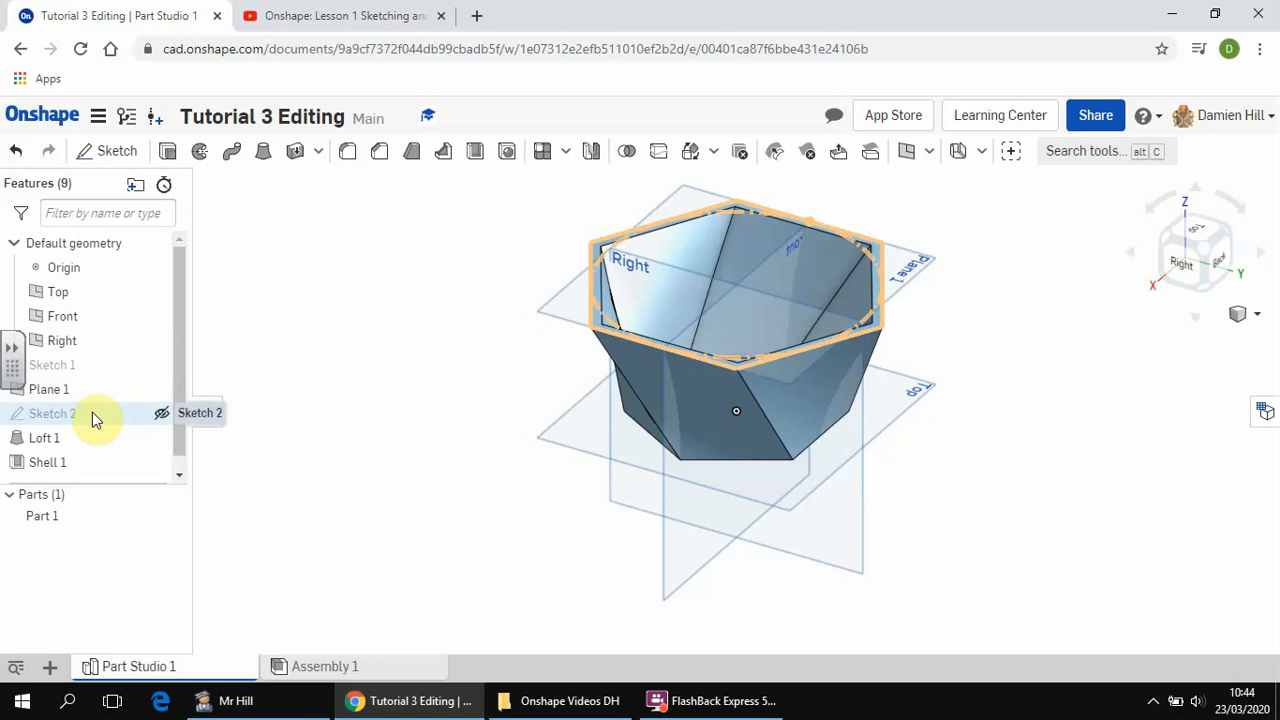
# Edit Plane 1 and set its offset distance from the Top plane to 50 mm.
pyautogui.click(269, 335)
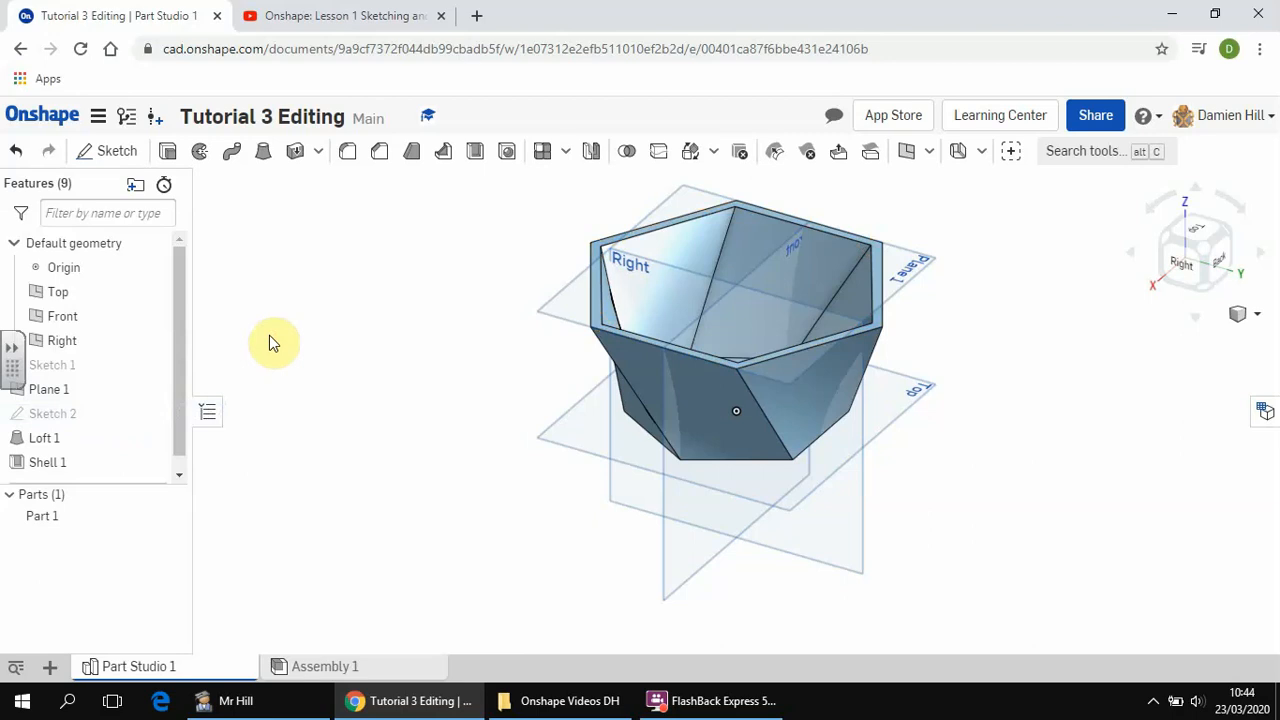
pyautogui.click(88, 395)
pyautogui.rightClick(88, 395)
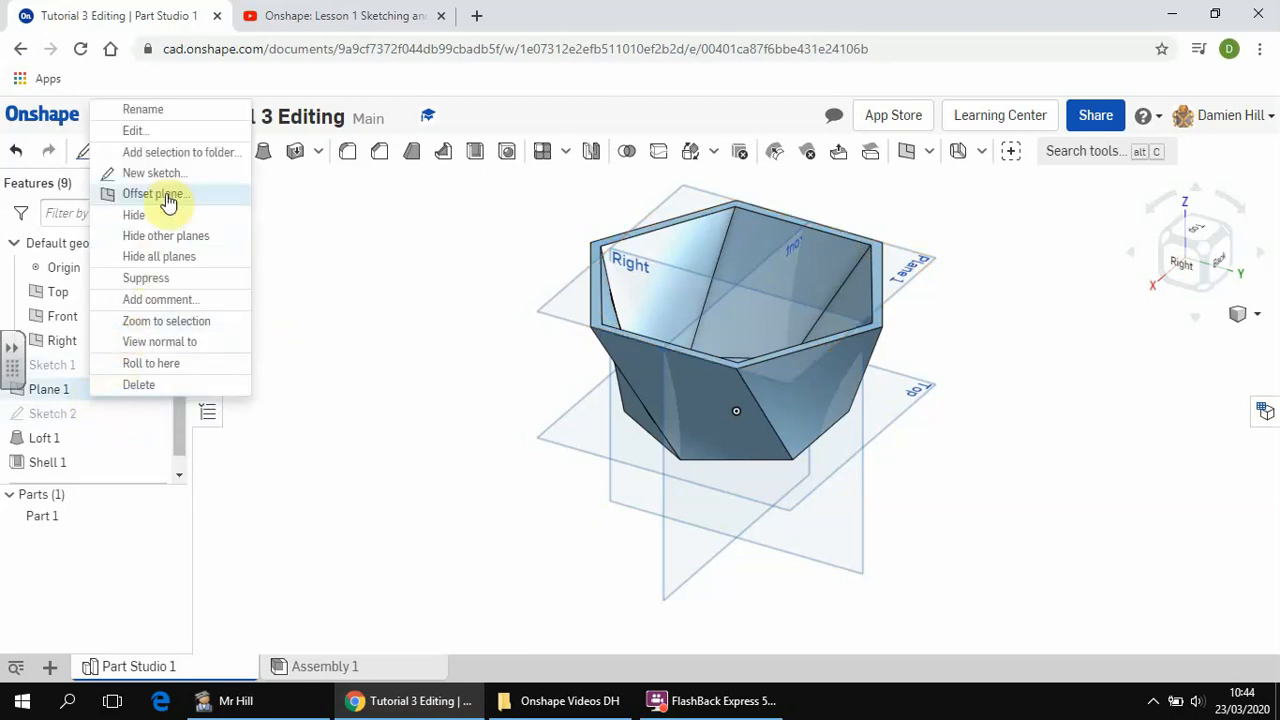
pyautogui.click(161, 140)
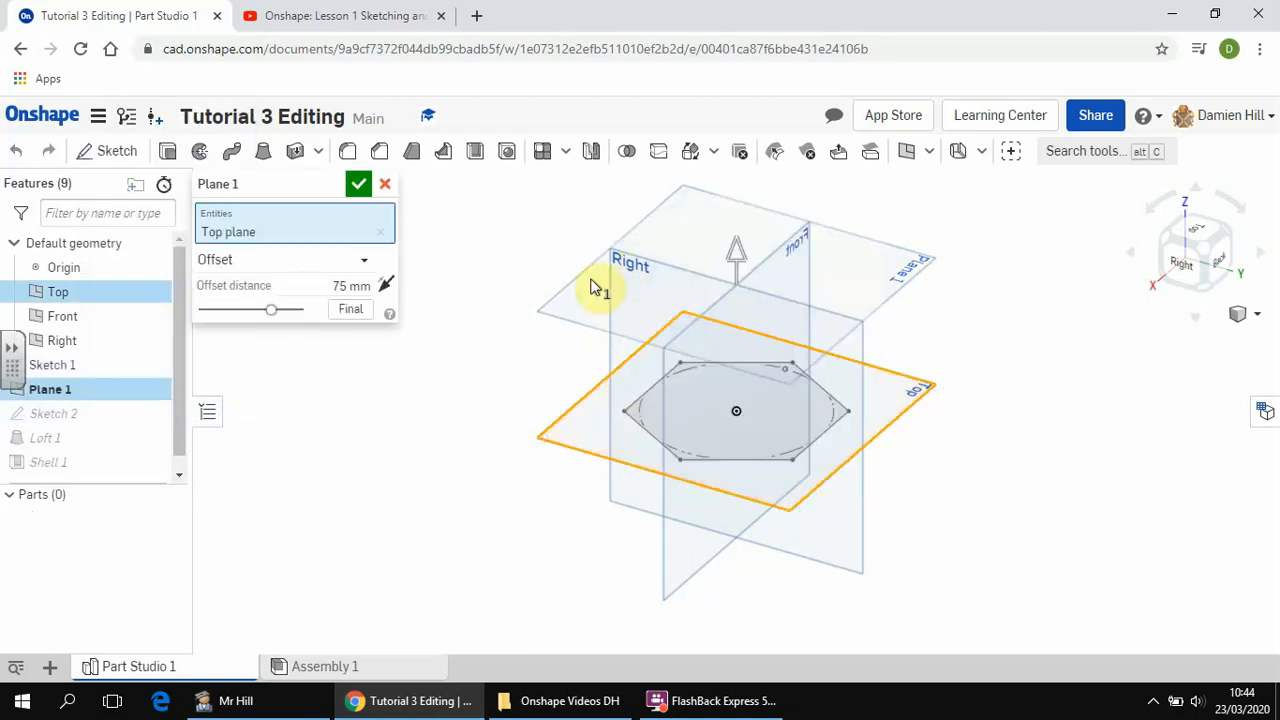
pyautogui.click(346, 285)
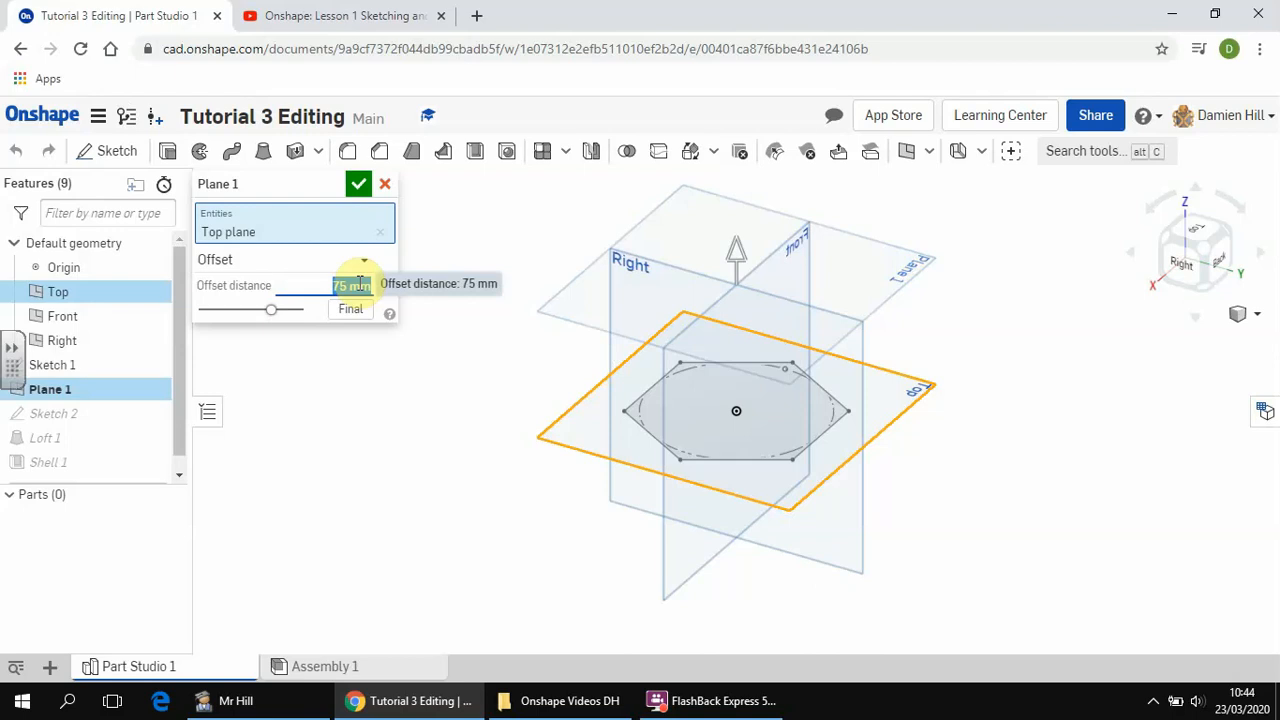
pyautogui.write('50')
pyautogui.press('Return')
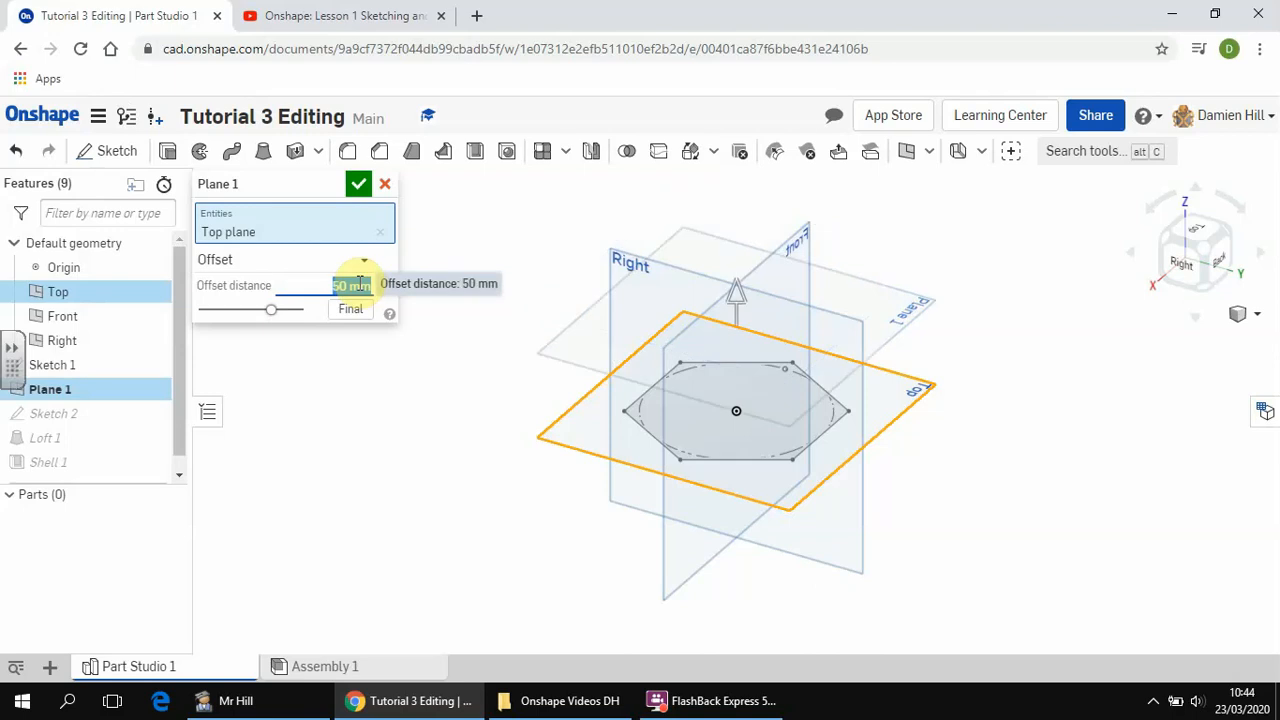
pyautogui.click(358, 184)
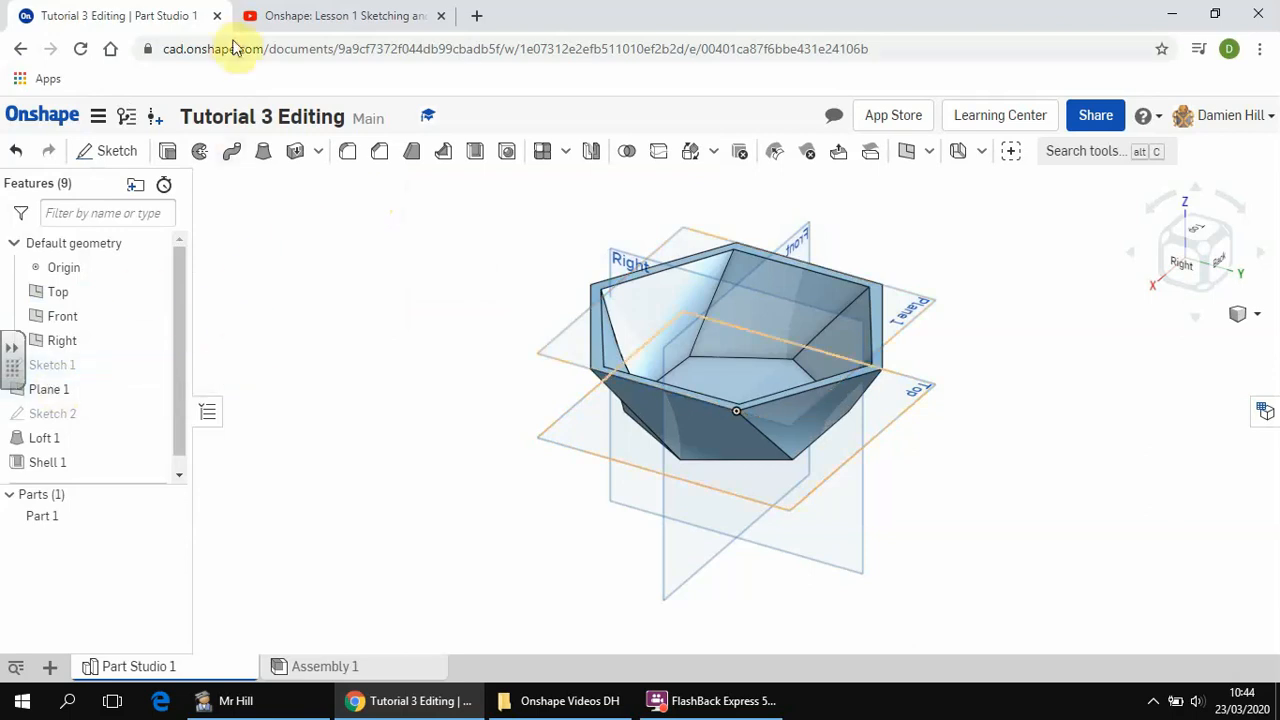
# Check the document's name and review the options for sharing it with individuals in the share settings.
pyautogui.click(182, 116)
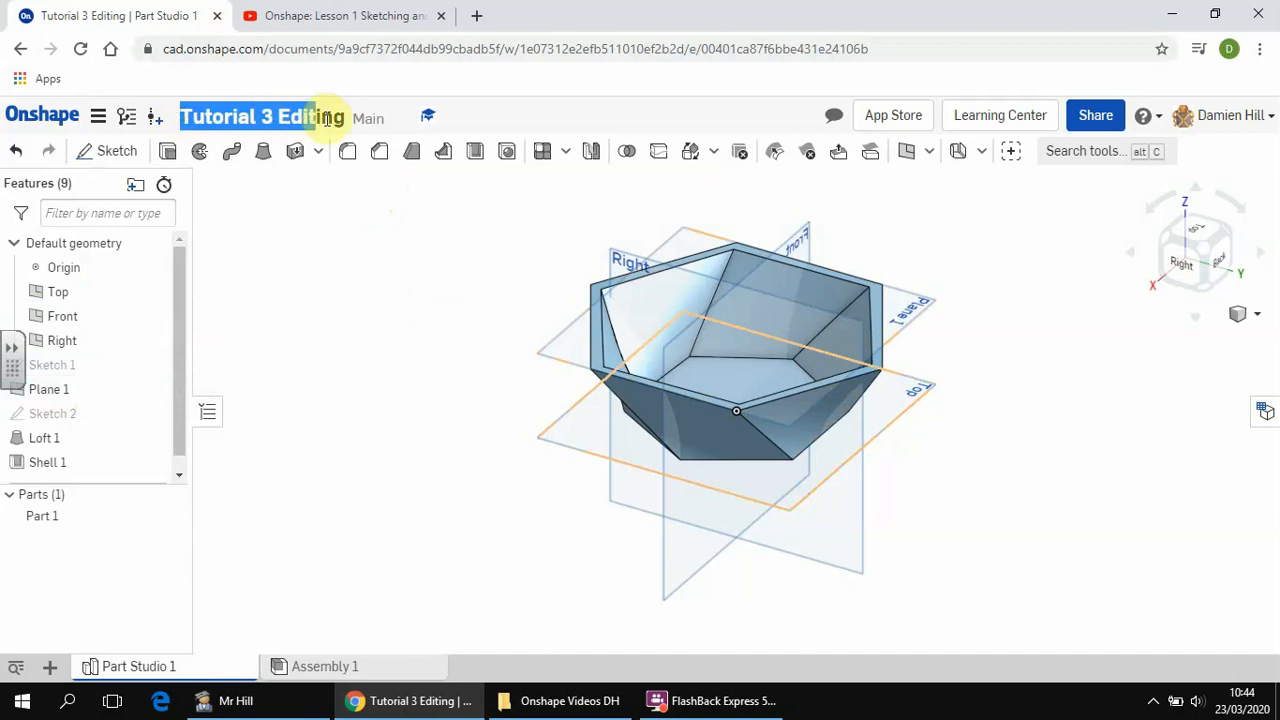
pyautogui.click(1078, 120)
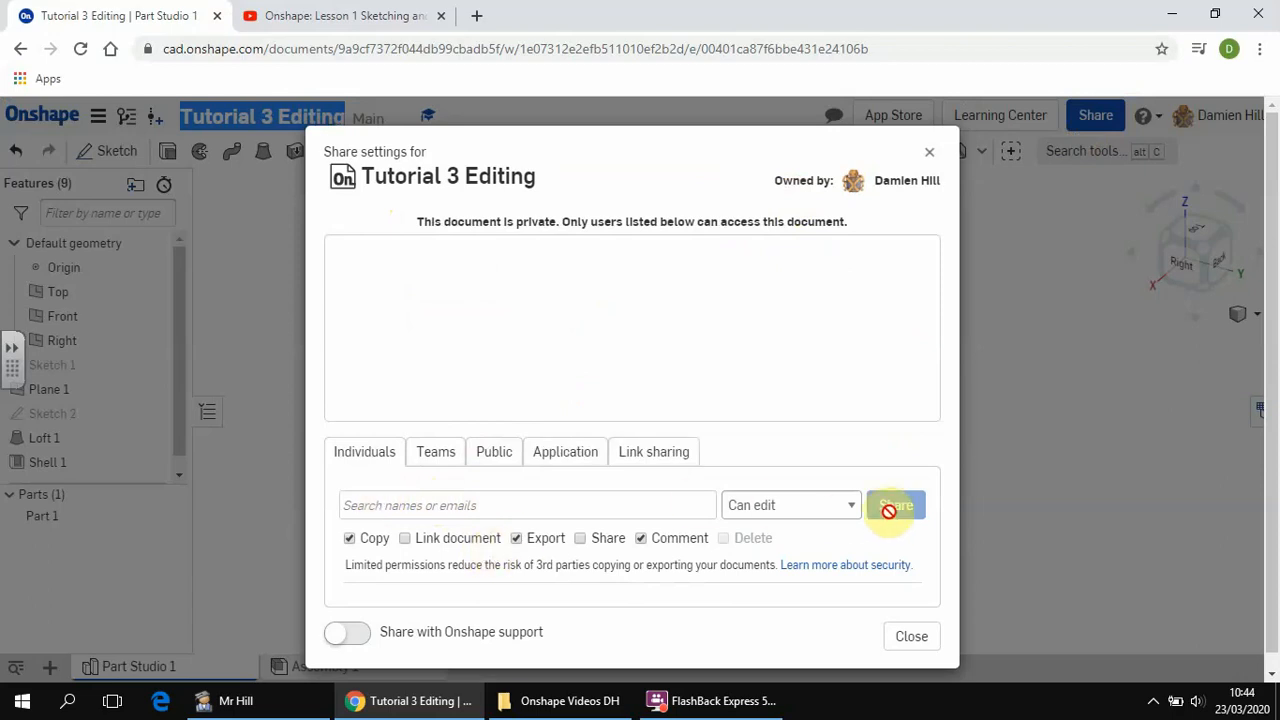
pyautogui.click(929, 151)
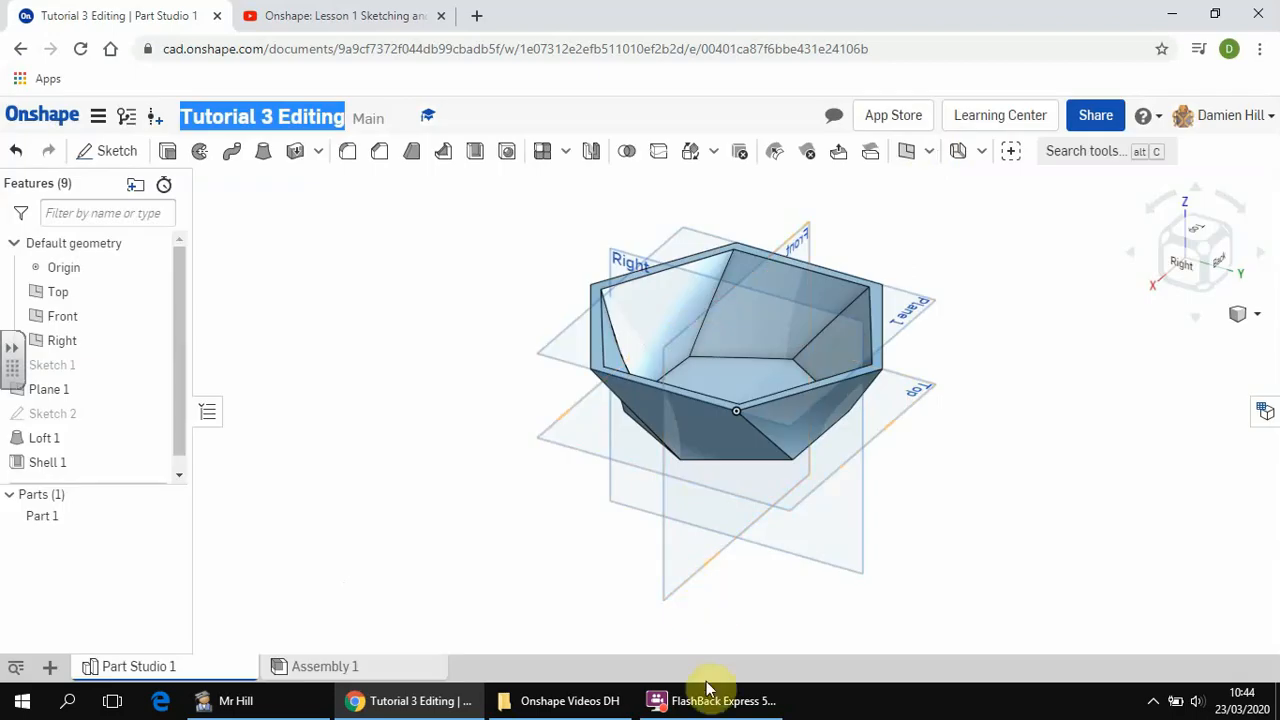